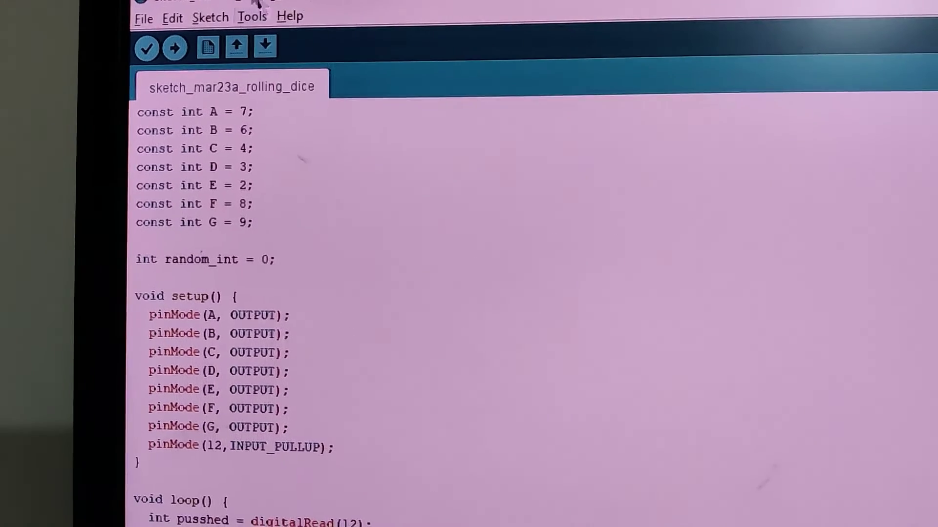
# Compile the rolling_dice sketch and upload it to the Arduino Uno
pyautogui.click(176, 44)
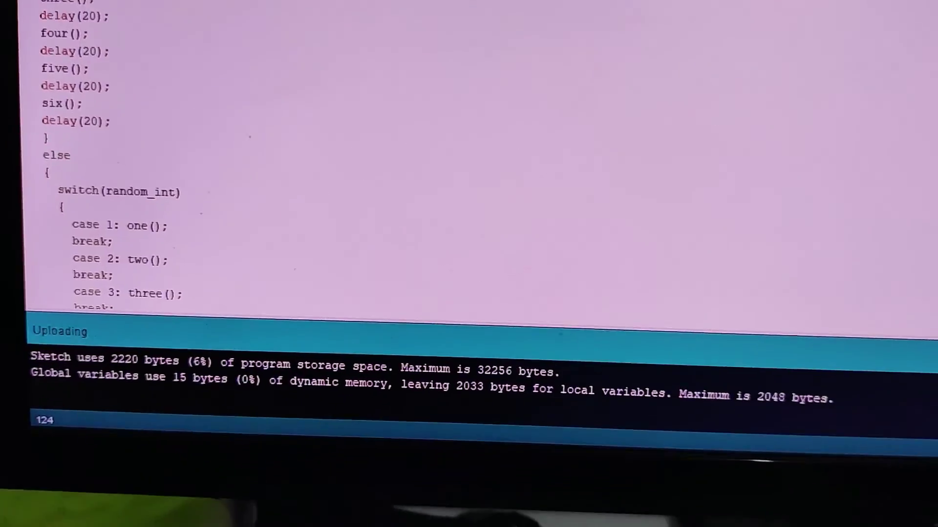